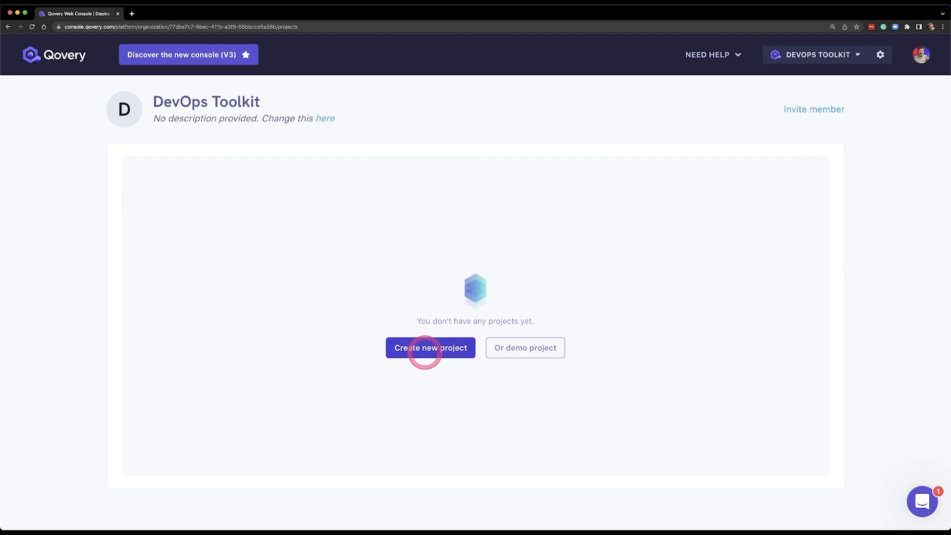
Step: Create a new project named dot in the DevOps Toolkit organization
{"action": "left_click", "coordinate": [427, 348]}
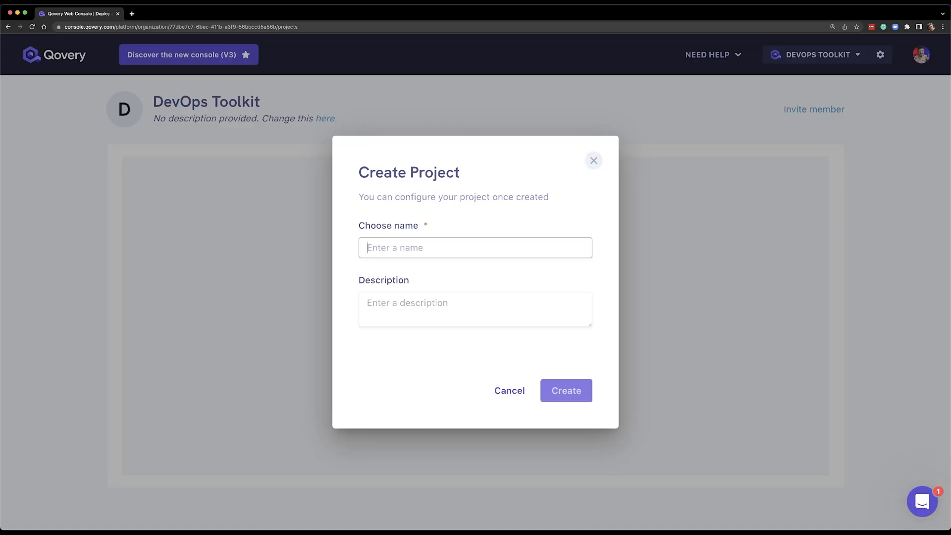
{"action": "type", "text": "dot"}
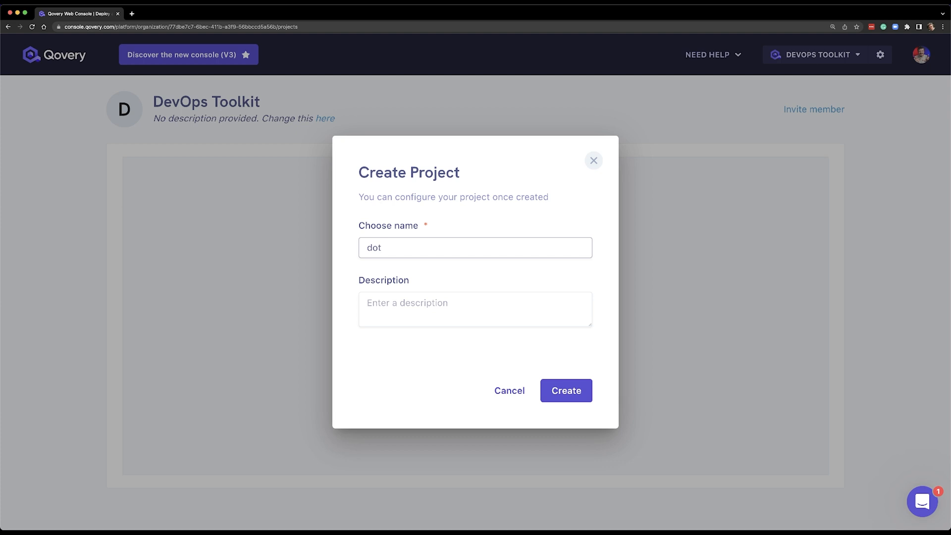
{"action": "left_click", "coordinate": [566, 391]}
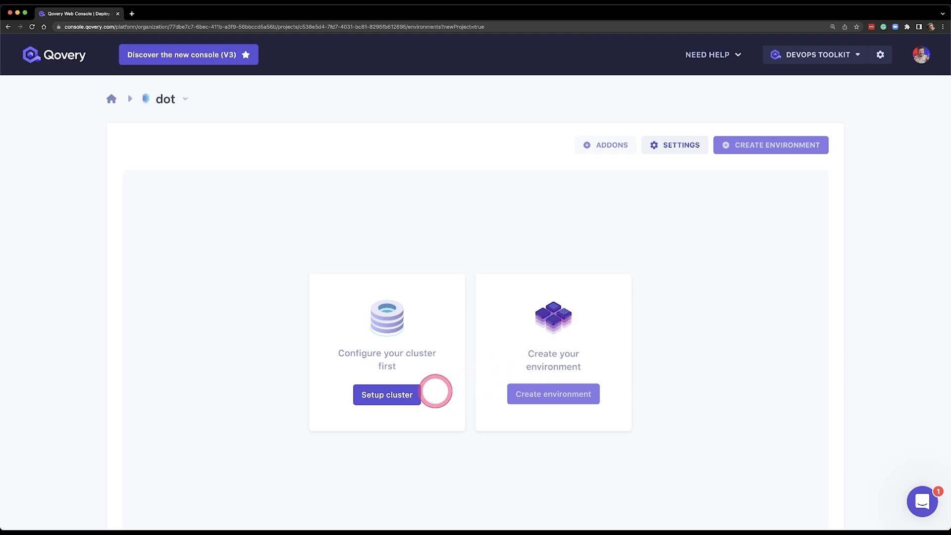
Step: Add a cluster named production, flagged as a production cluster, on Amazon Web Services in North Virginia (Us-East-1) with the Aws3 credentials
{"action": "left_click", "coordinate": [381, 399]}
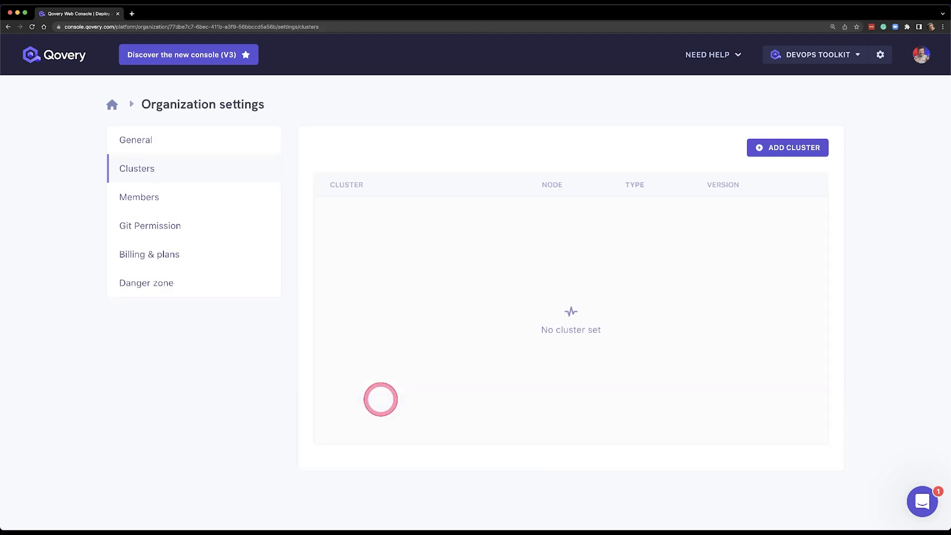
{"action": "left_click", "coordinate": [776, 148]}
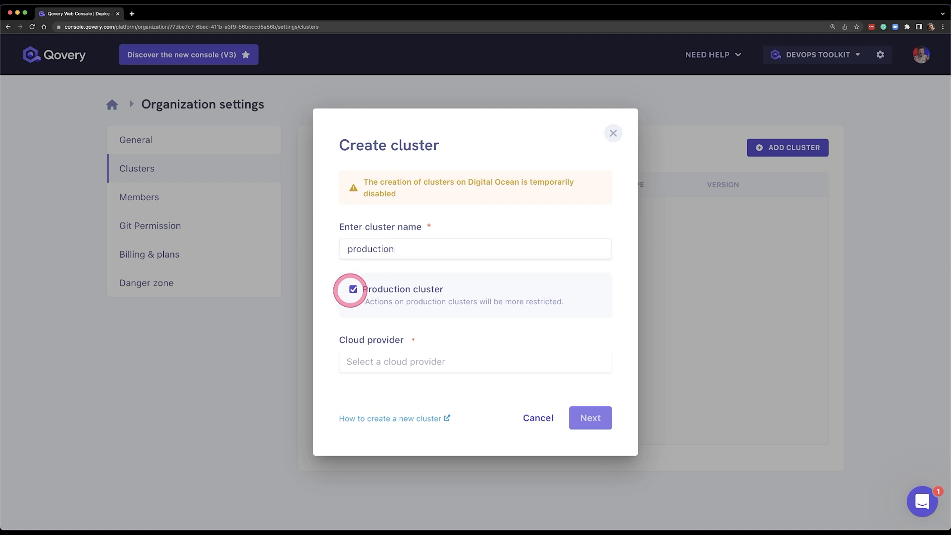
{"action": "left_click", "coordinate": [406, 363]}
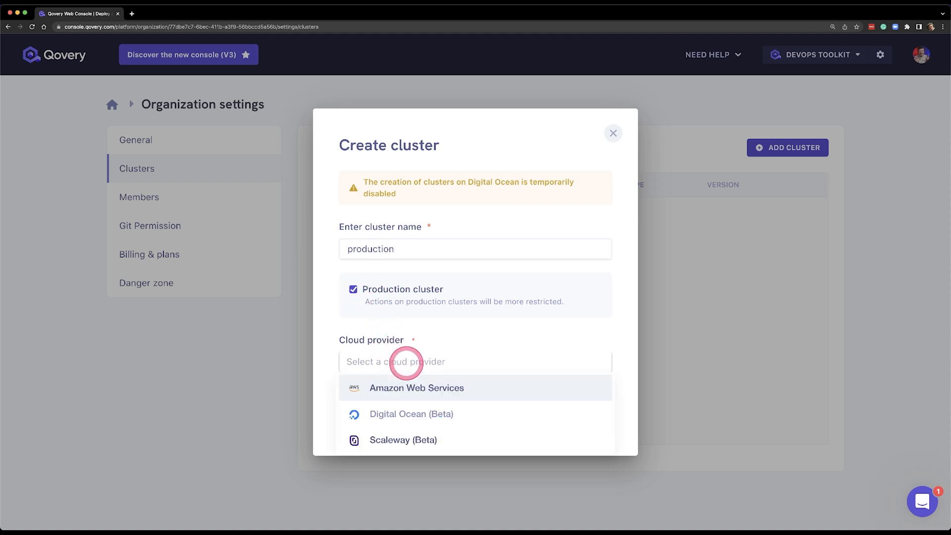
{"action": "left_click", "coordinate": [413, 387]}
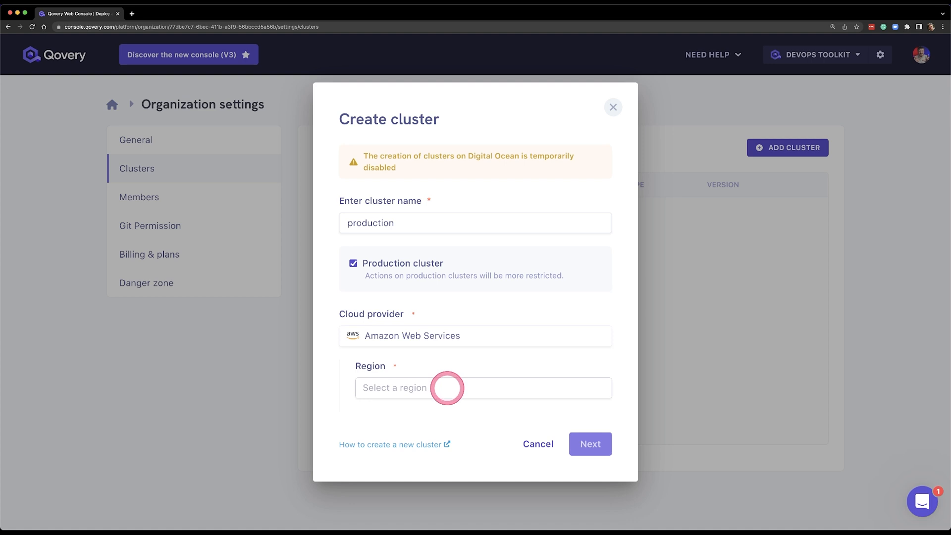
{"action": "left_click", "coordinate": [442, 387]}
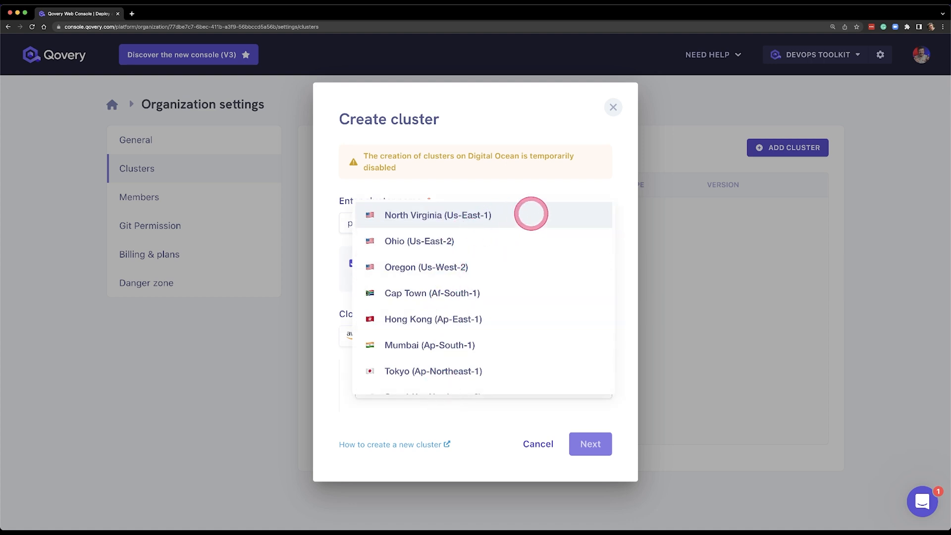
{"action": "left_click", "coordinate": [531, 214]}
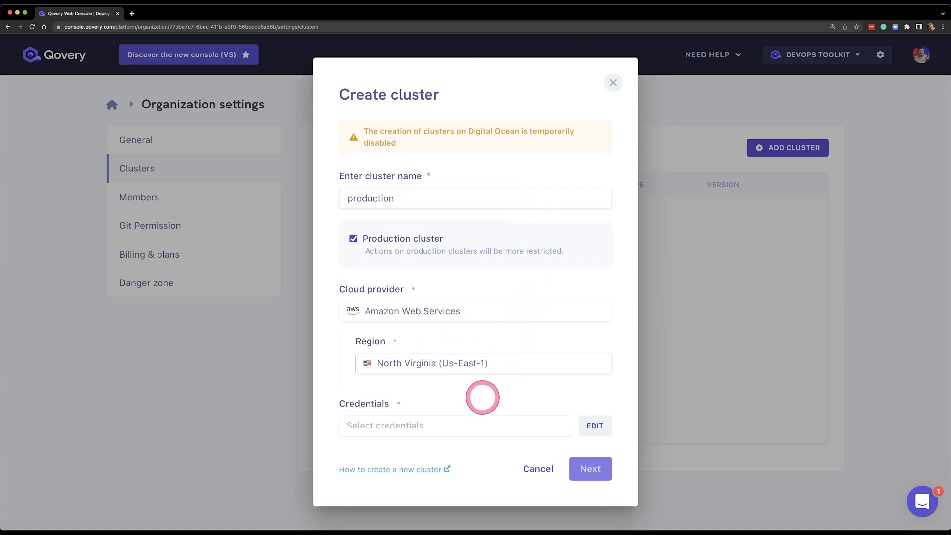
{"action": "left_click", "coordinate": [467, 428]}
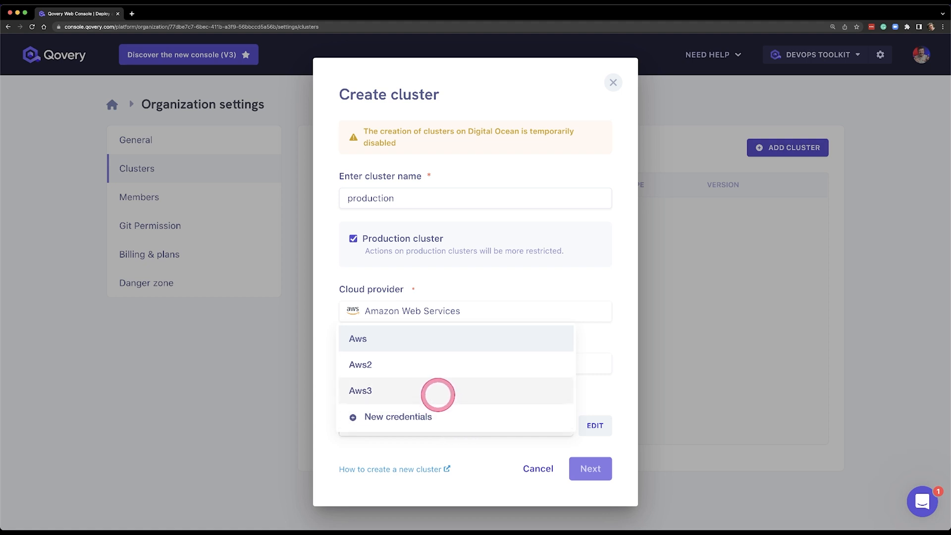
{"action": "left_click", "coordinate": [438, 390]}
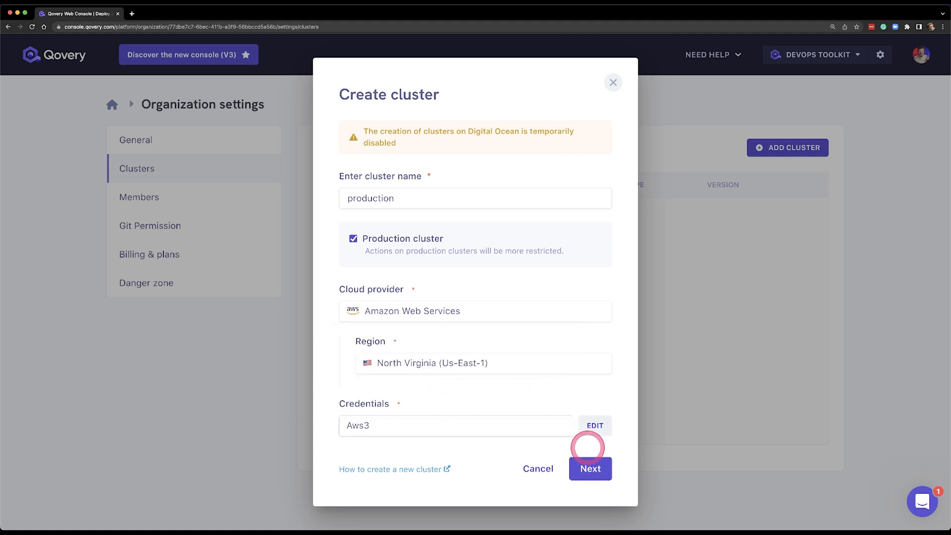
{"action": "left_click", "coordinate": [589, 471]}
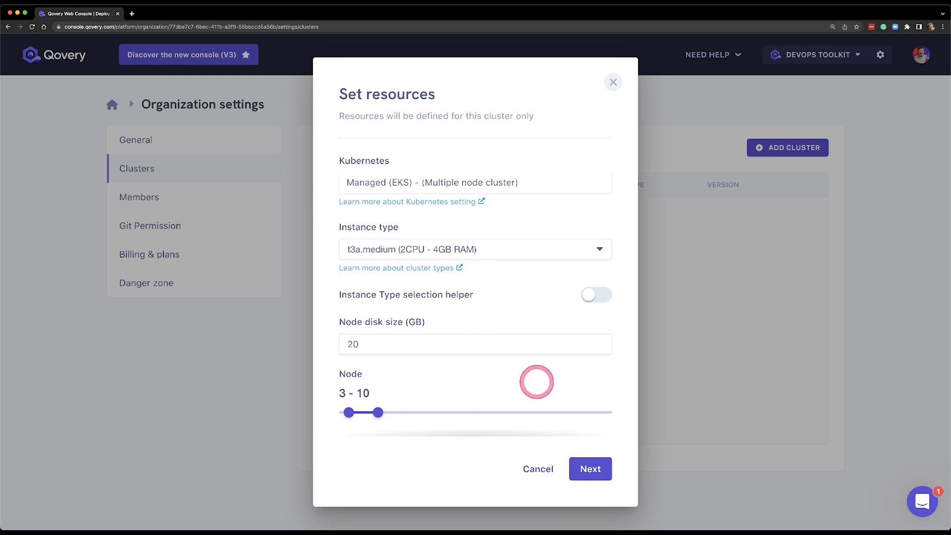
Step: Create and install the cluster with its default resources, leaving Static IP and Custom VPC subnet disabled
{"action": "scroll", "coordinate": [550, 383], "scroll_direction": "down", "scroll_amount": 2}
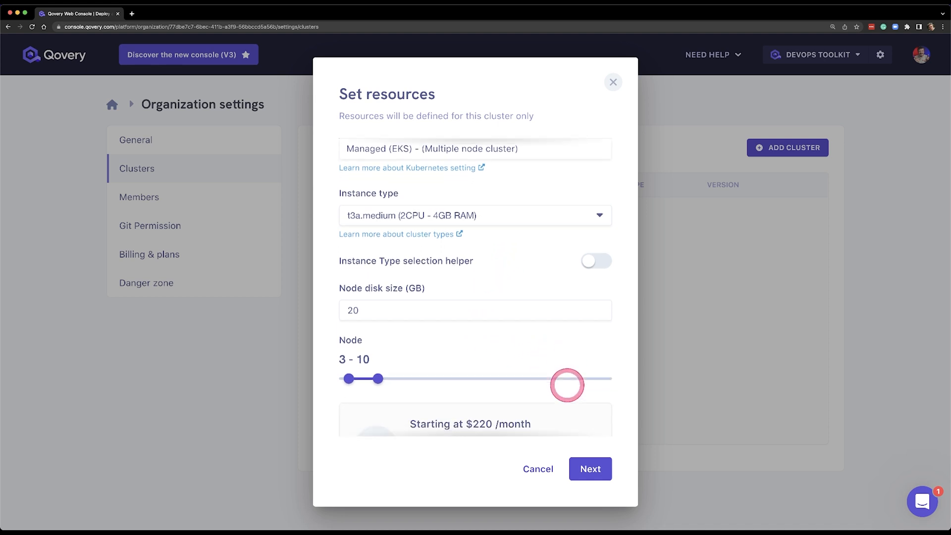
{"action": "scroll", "coordinate": [567, 385], "scroll_direction": "down", "scroll_amount": 2}
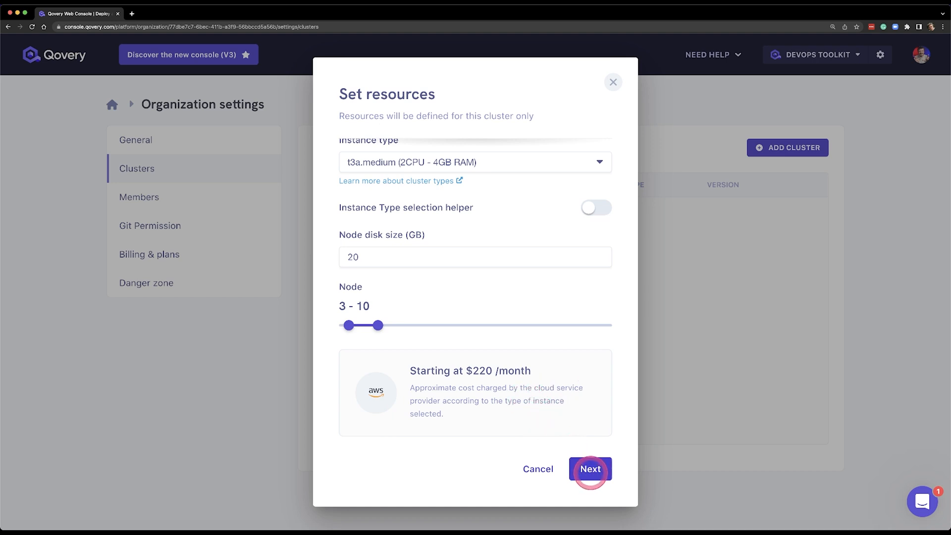
{"action": "left_click", "coordinate": [591, 470]}
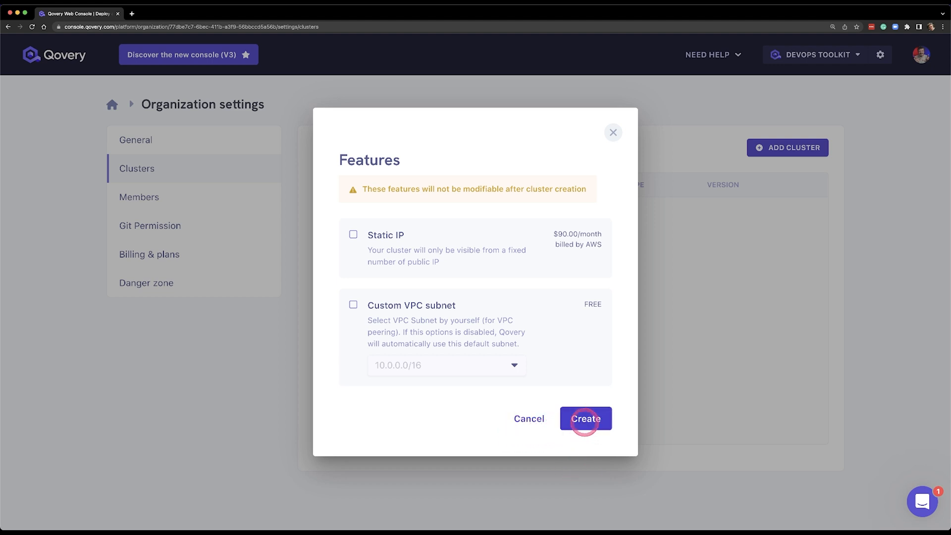
{"action": "left_click", "coordinate": [584, 421]}
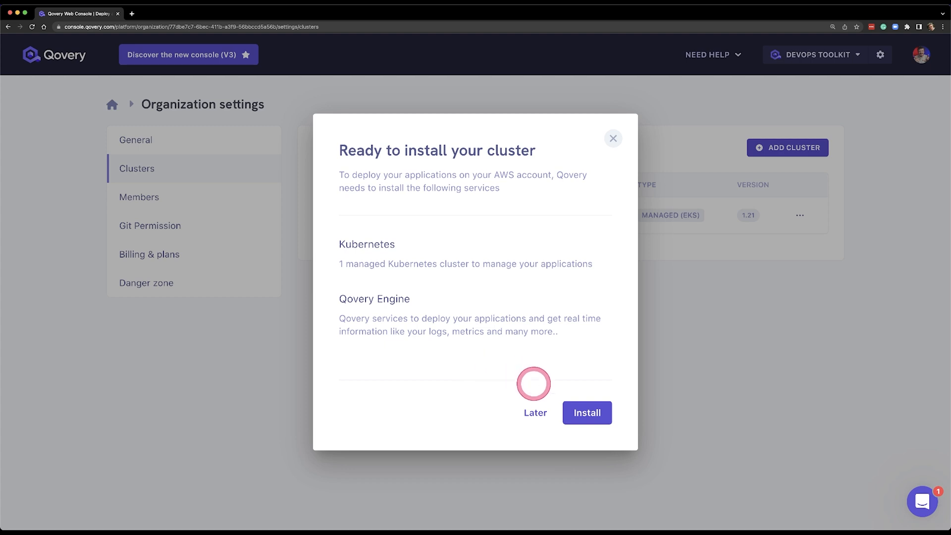
{"action": "left_click", "coordinate": [593, 413]}
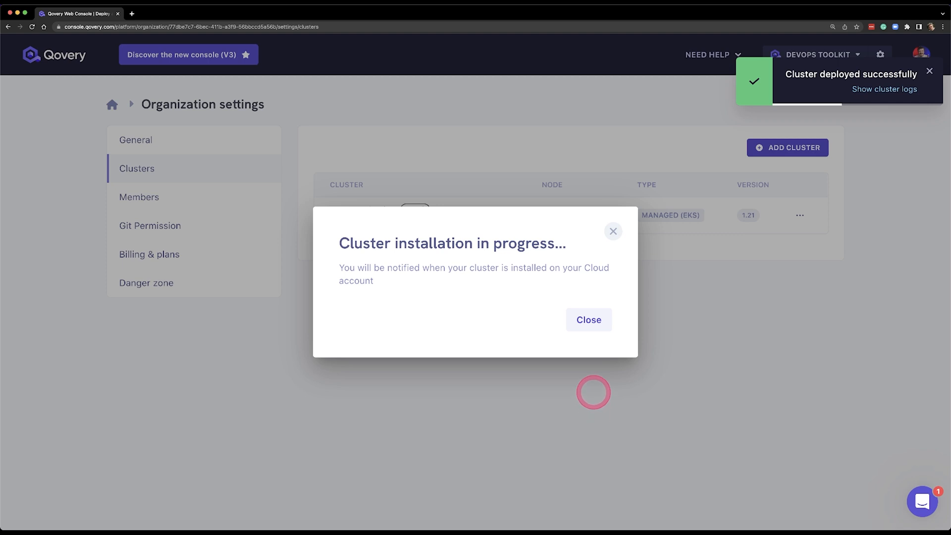
{"action": "left_click", "coordinate": [588, 320]}
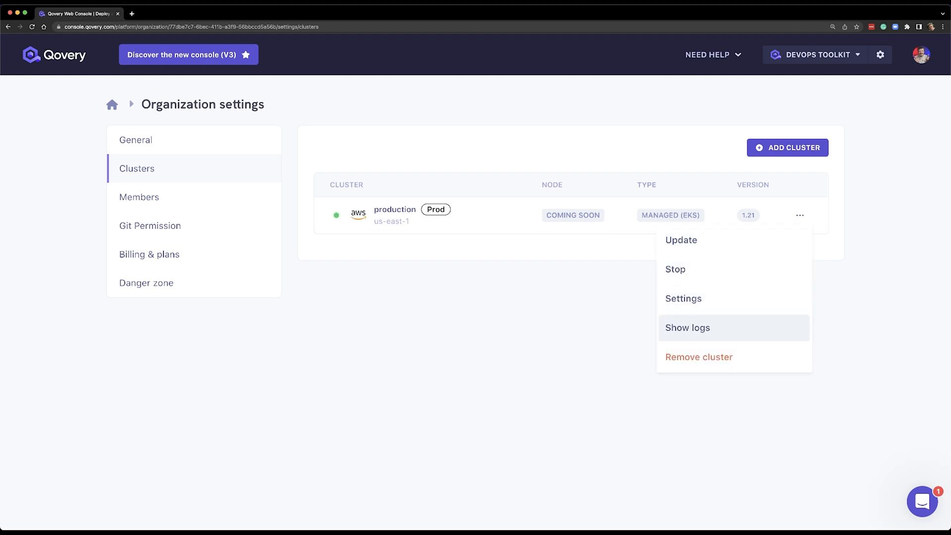
Step: Examine the production cluster's logs through to the final creation entry and close them
{"action": "left_click", "coordinate": [688, 327]}
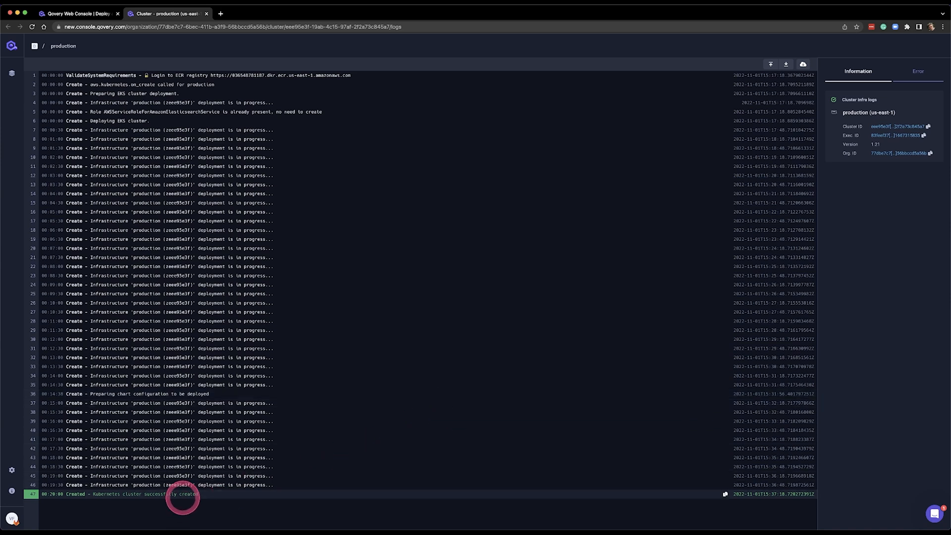
{"action": "key", "text": "super+equal"}
{"action": "key", "text": "super+equal"}
{"action": "key", "text": "super+equal"}
{"action": "key", "text": "super+equal"}
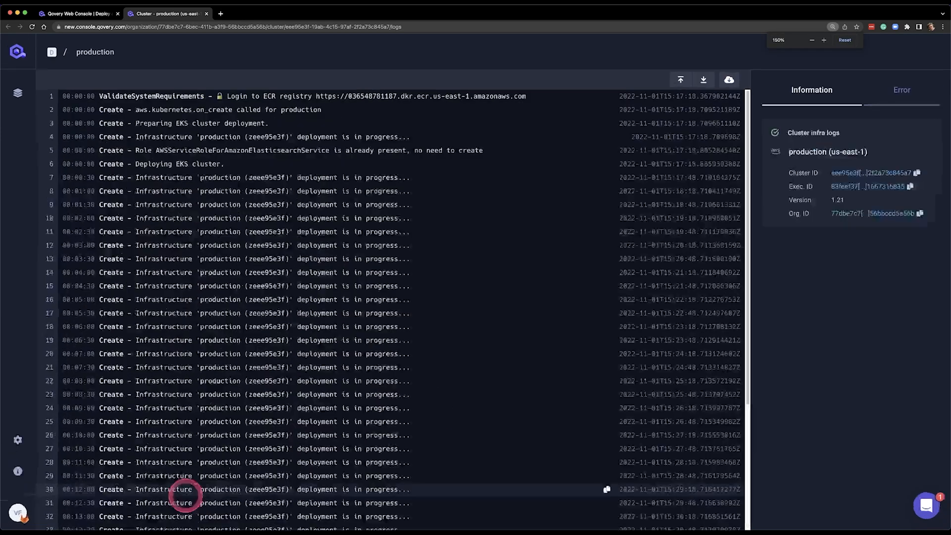
{"action": "scroll", "coordinate": [376, 314], "scroll_direction": "down", "scroll_amount": 7}
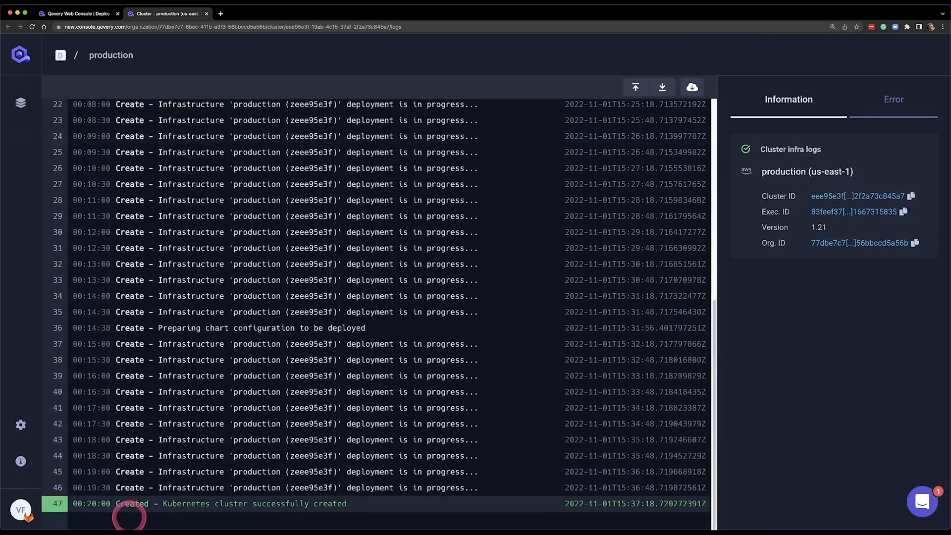
{"action": "triple_click", "coordinate": [188, 507]}
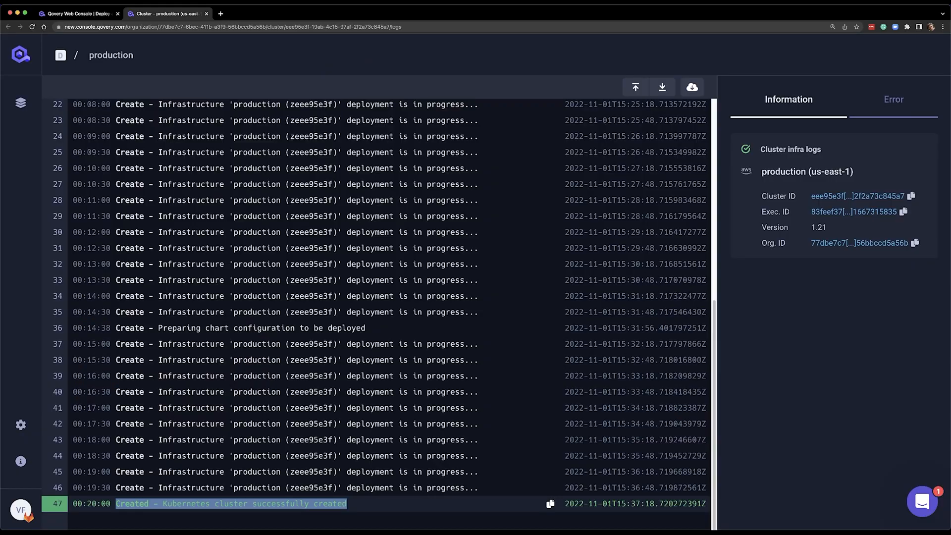
{"action": "key", "text": "ctrl+w"}
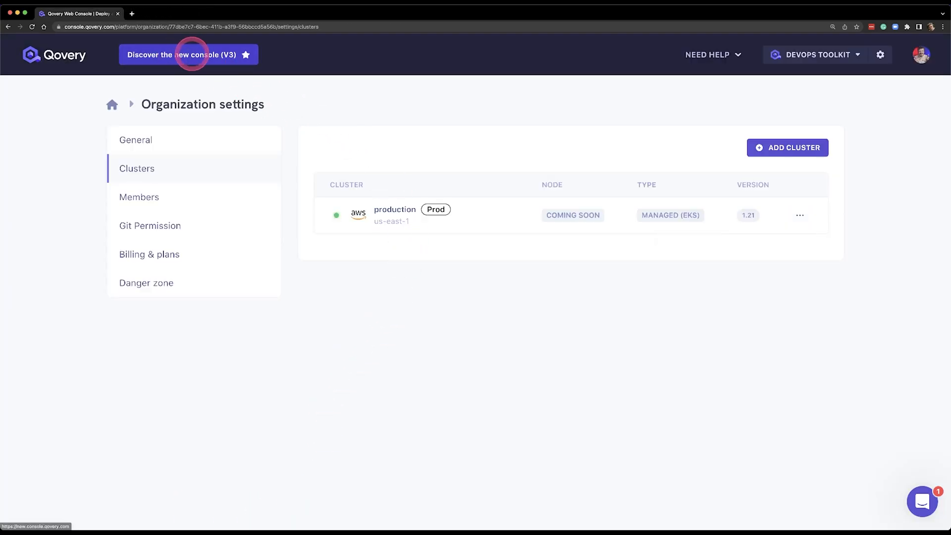
Step: Switch to the new V3 console and create an environment named production on the production cluster with type Production
{"action": "left_click", "coordinate": [185, 55]}
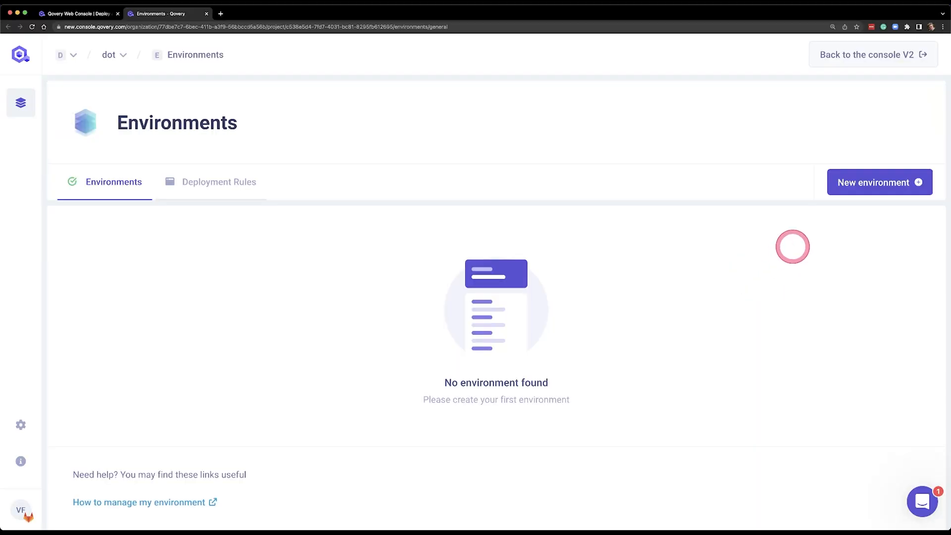
{"action": "left_click", "coordinate": [883, 182]}
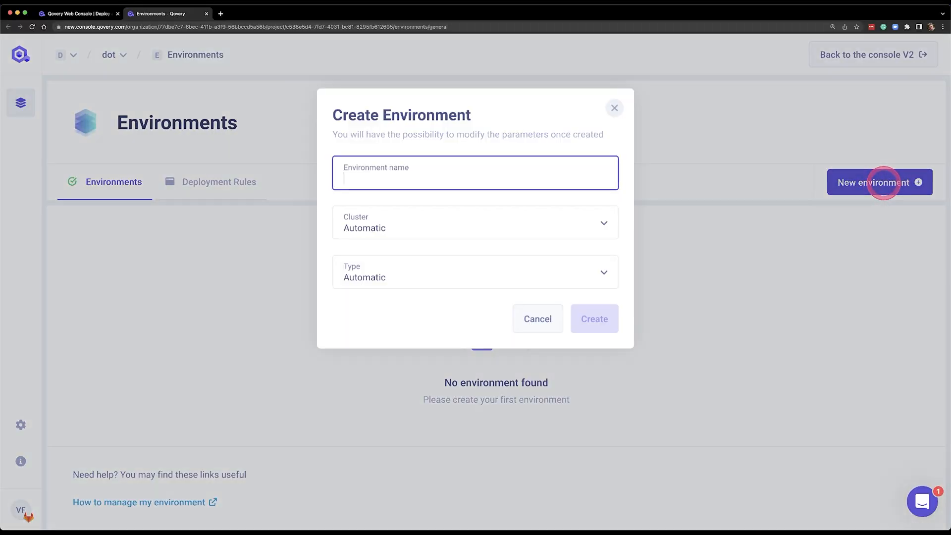
{"action": "type", "text": "production"}
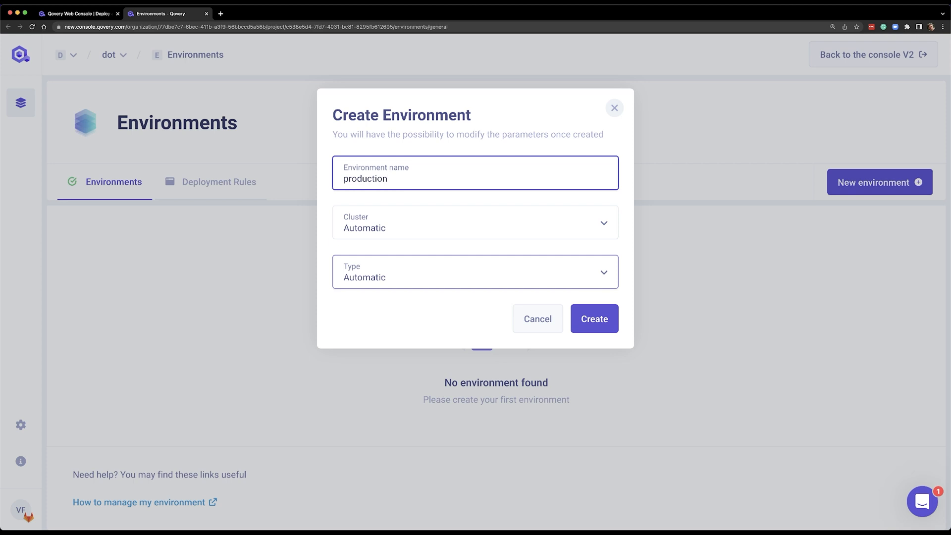
{"action": "left_click", "coordinate": [426, 229]}
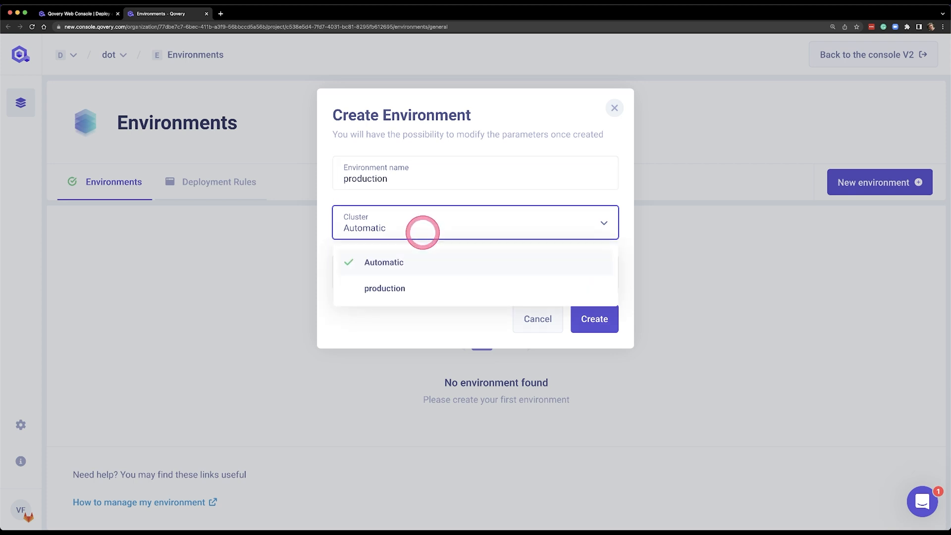
{"action": "left_click", "coordinate": [418, 286]}
{"action": "left_click", "coordinate": [425, 273]}
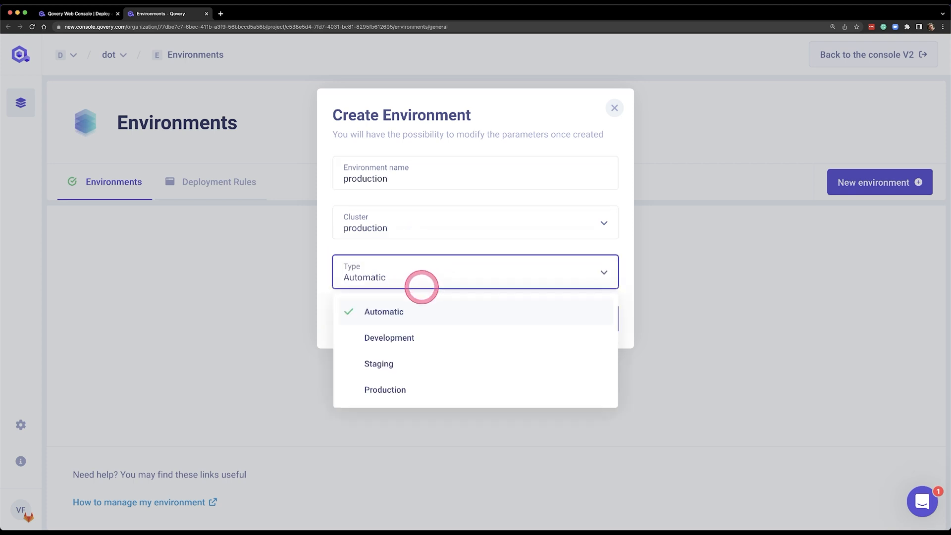
{"action": "left_click", "coordinate": [407, 389]}
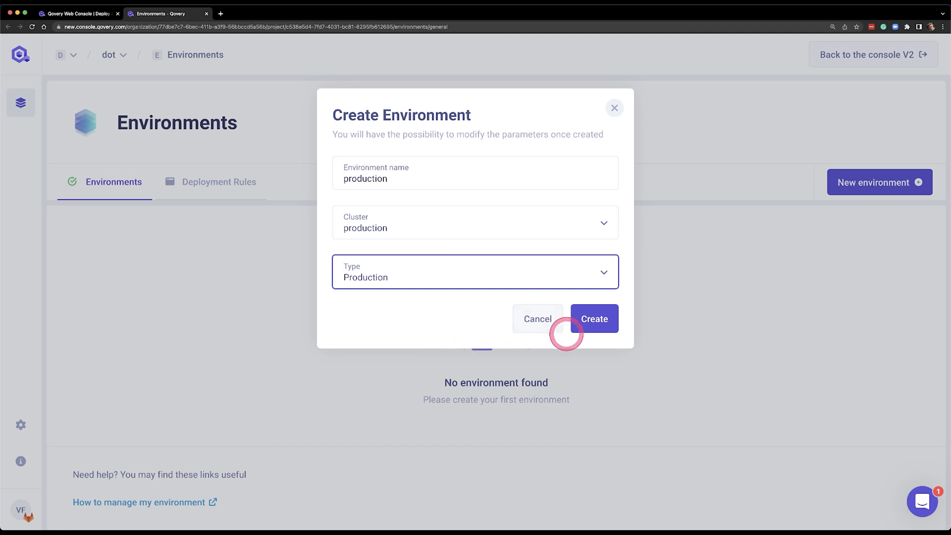
{"action": "left_click", "coordinate": [592, 321]}
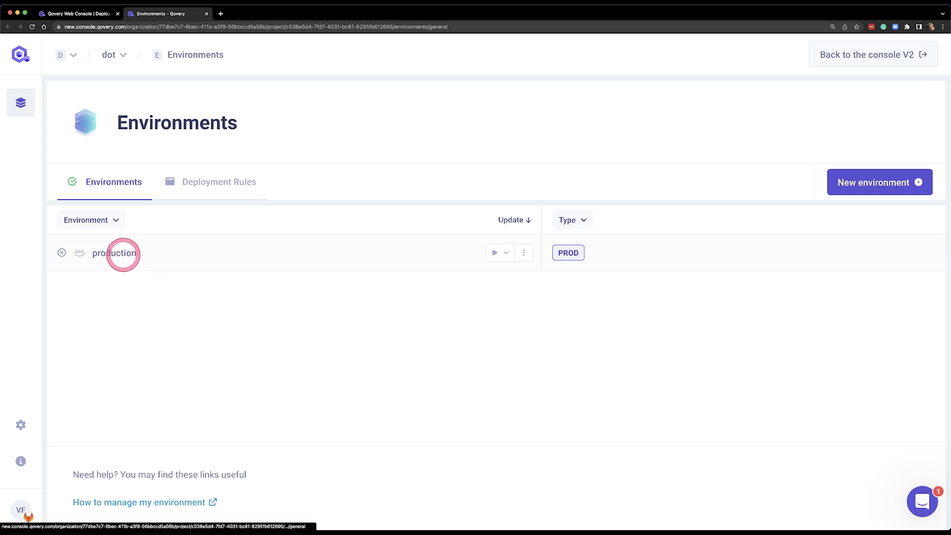
Step: Open the production environment and start a new database service named my-db, keeping the managed mode
{"action": "left_click", "coordinate": [123, 254]}
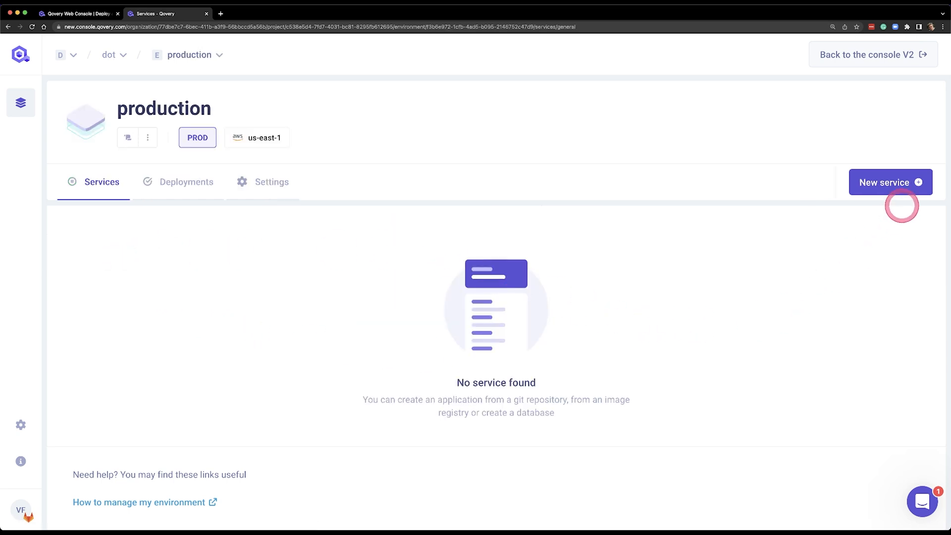
{"action": "left_click", "coordinate": [898, 185]}
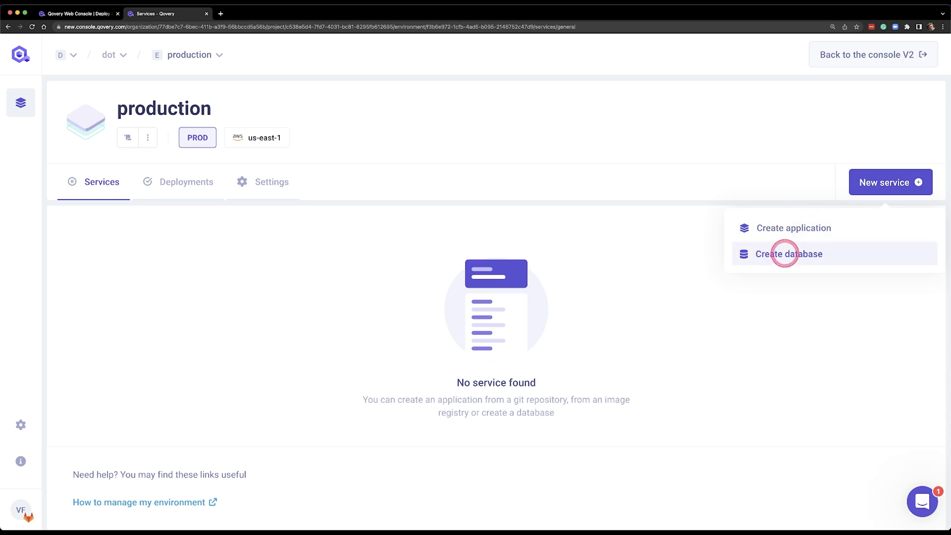
{"action": "left_click", "coordinate": [784, 253]}
{"action": "left_click", "coordinate": [296, 211]}
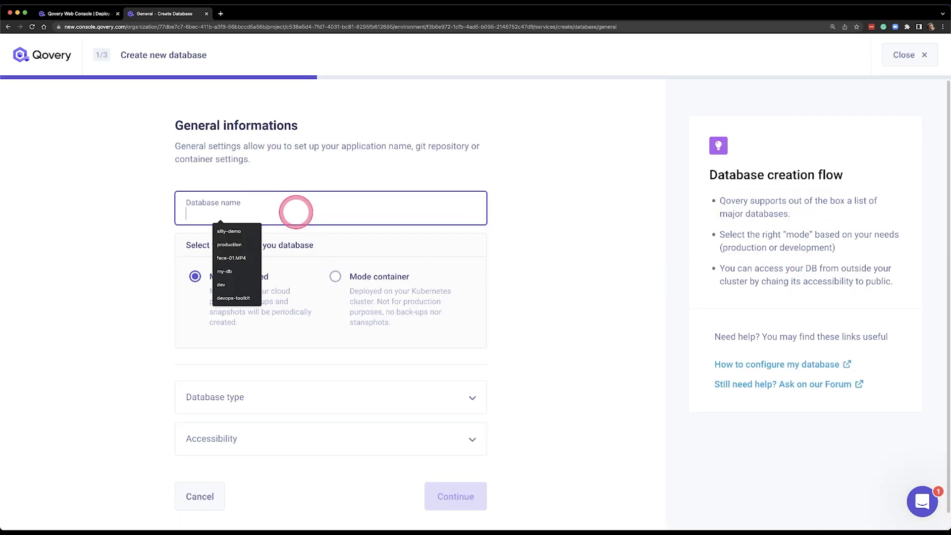
{"action": "type", "text": "my-db"}
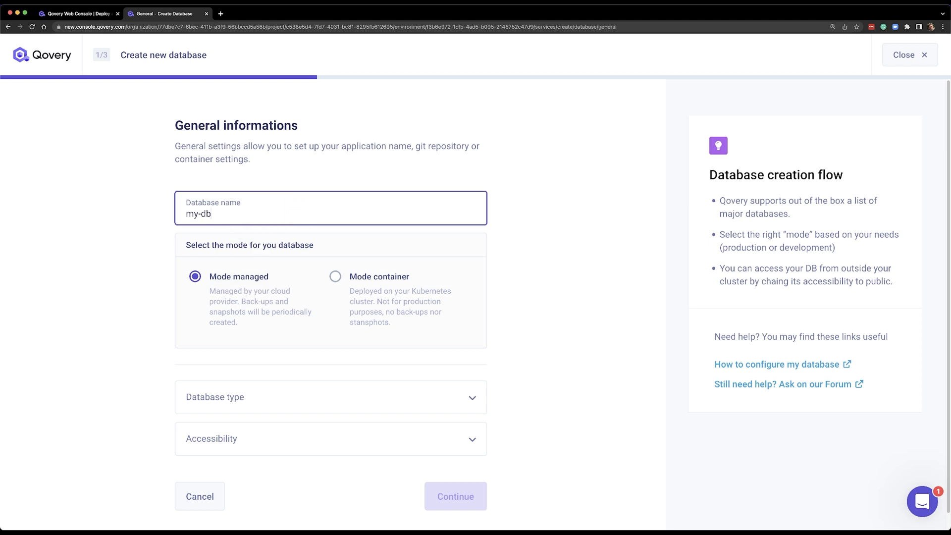
Step: Set the new database's type to POSTGRESQL and its version to 13
{"action": "scroll", "coordinate": [495, 290], "scroll_direction": "down", "scroll_amount": 1}
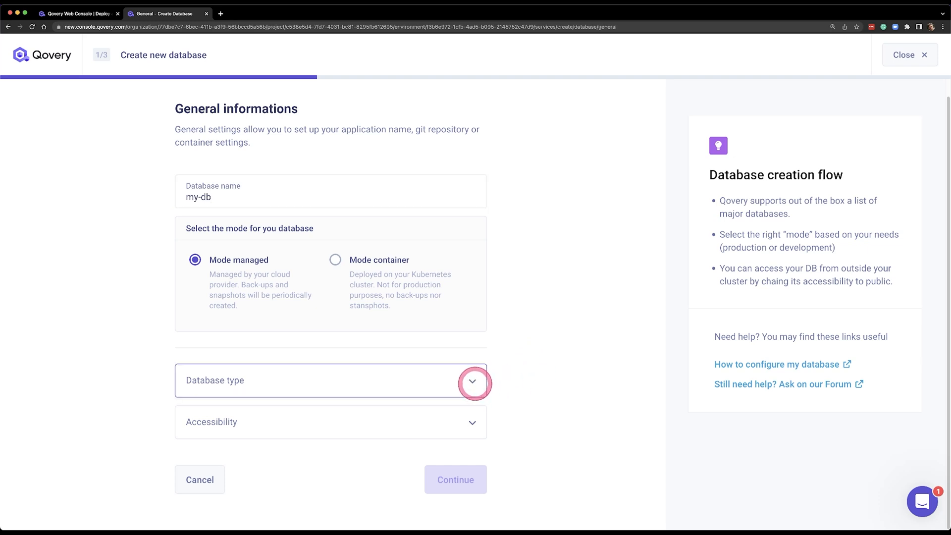
{"action": "left_click", "coordinate": [471, 380]}
{"action": "left_click", "coordinate": [311, 418]}
{"action": "left_click", "coordinate": [311, 419]}
{"action": "left_click", "coordinate": [223, 285]}
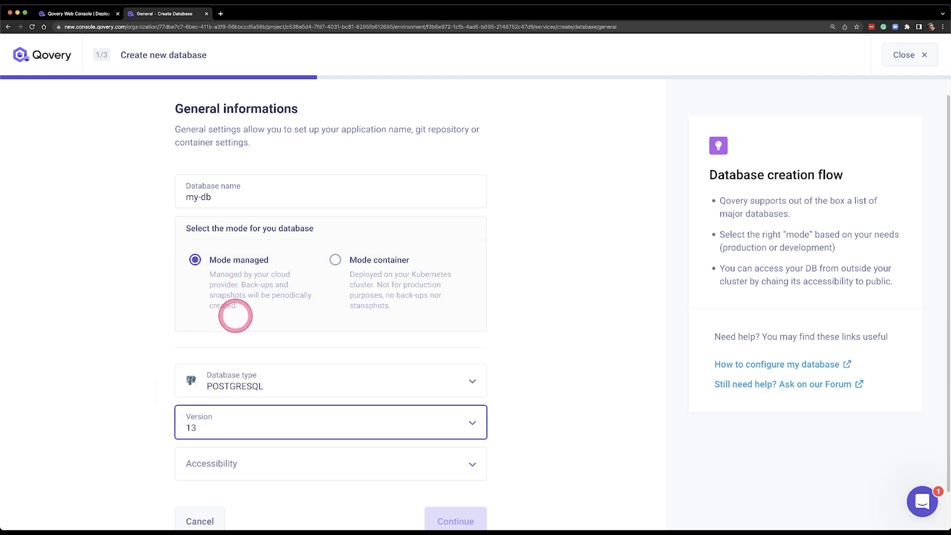
Step: Set the database's accessibility to Public, leave its resources at their defaults, and create and deploy it
{"action": "left_click", "coordinate": [342, 460]}
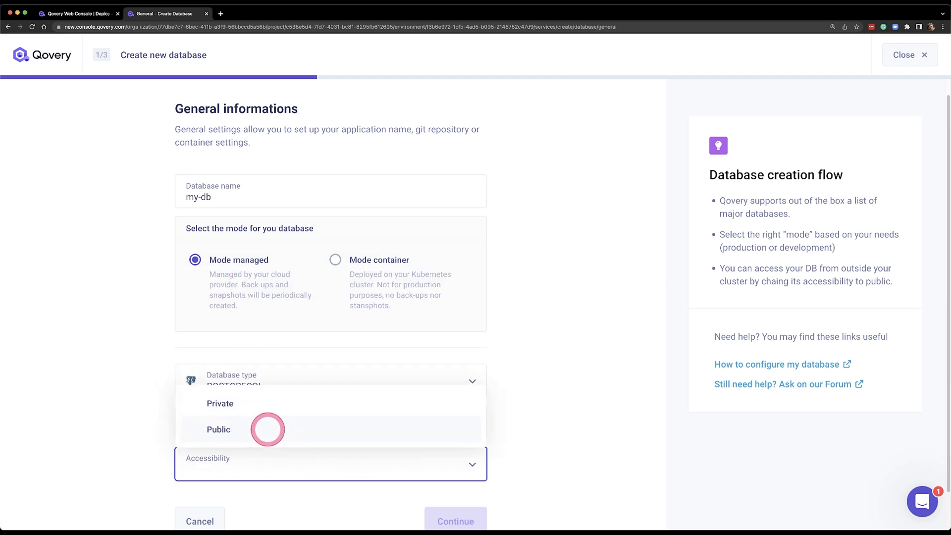
{"action": "left_click", "coordinate": [267, 428]}
{"action": "scroll", "coordinate": [562, 435], "scroll_direction": "down", "scroll_amount": 2}
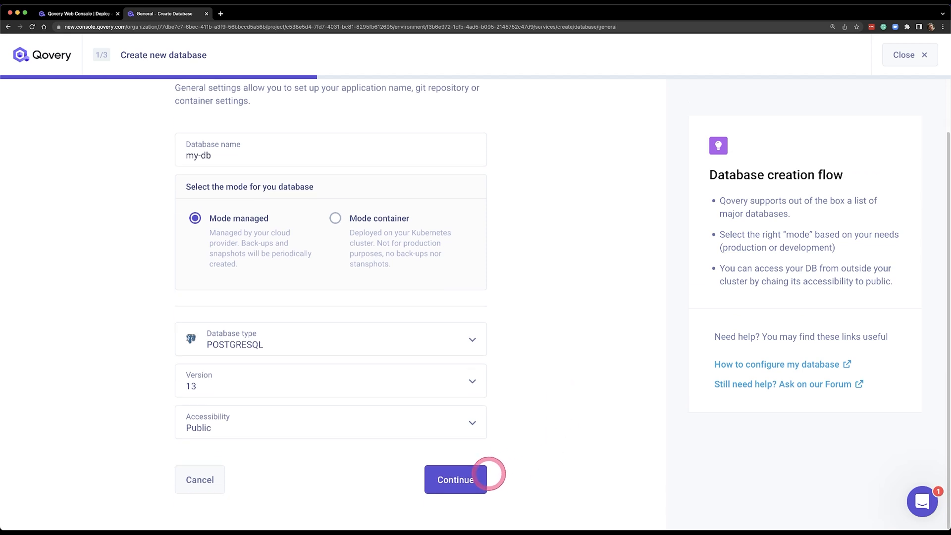
{"action": "left_click", "coordinate": [454, 481]}
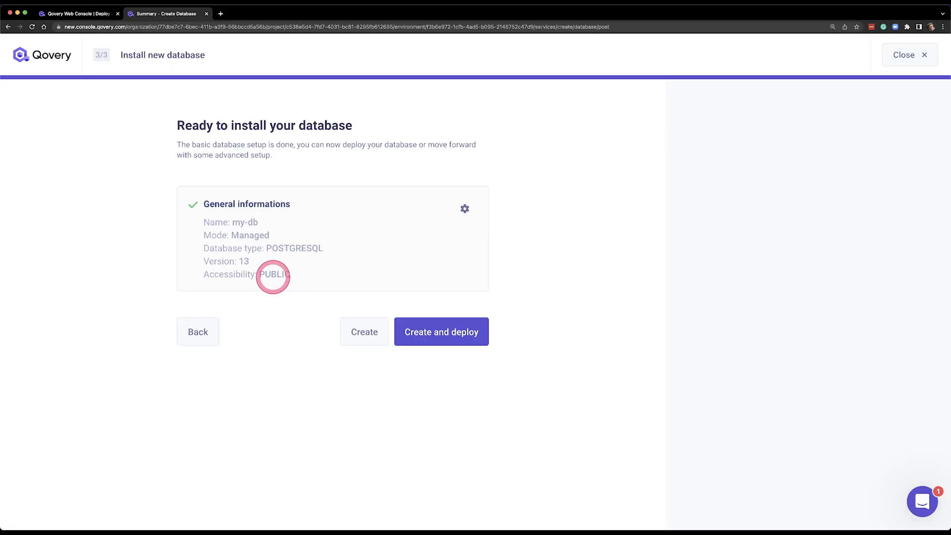
{"action": "left_click", "coordinate": [440, 333]}
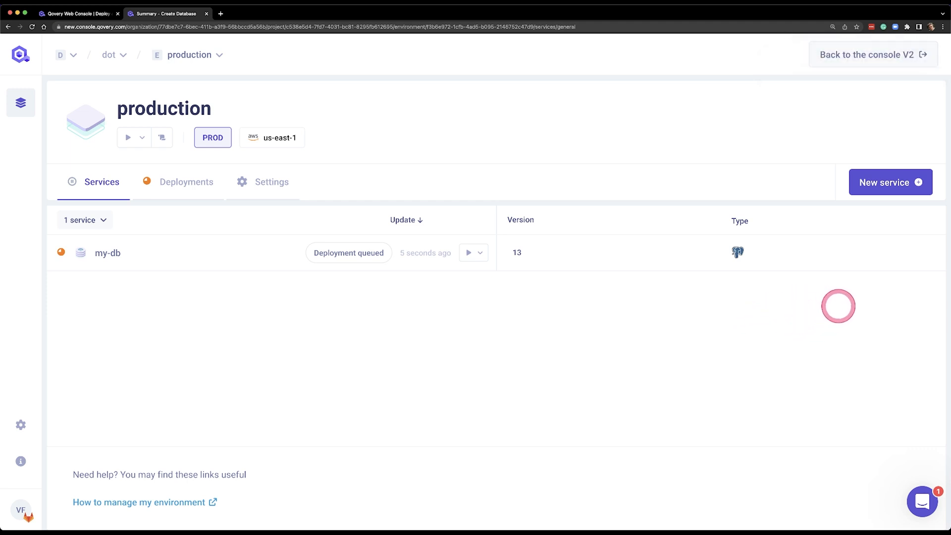
Step: Start a new application service named silly-demo in the production environment and open its application source choices
{"action": "left_click", "coordinate": [891, 188]}
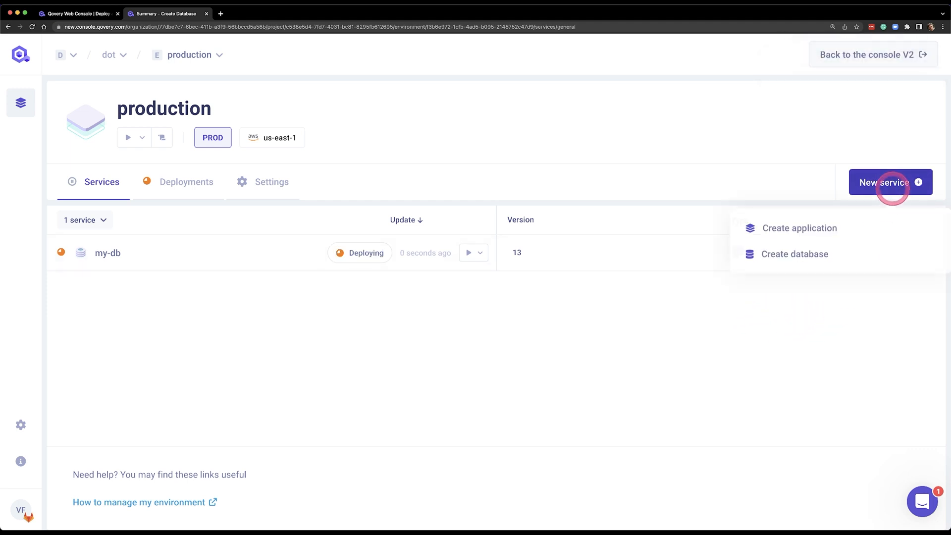
{"action": "left_click", "coordinate": [808, 227]}
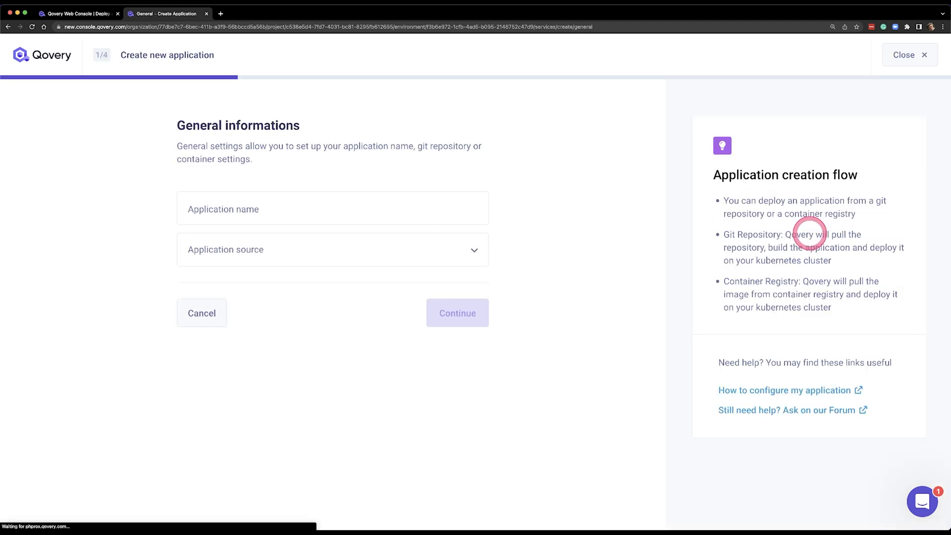
{"action": "left_click", "coordinate": [254, 211]}
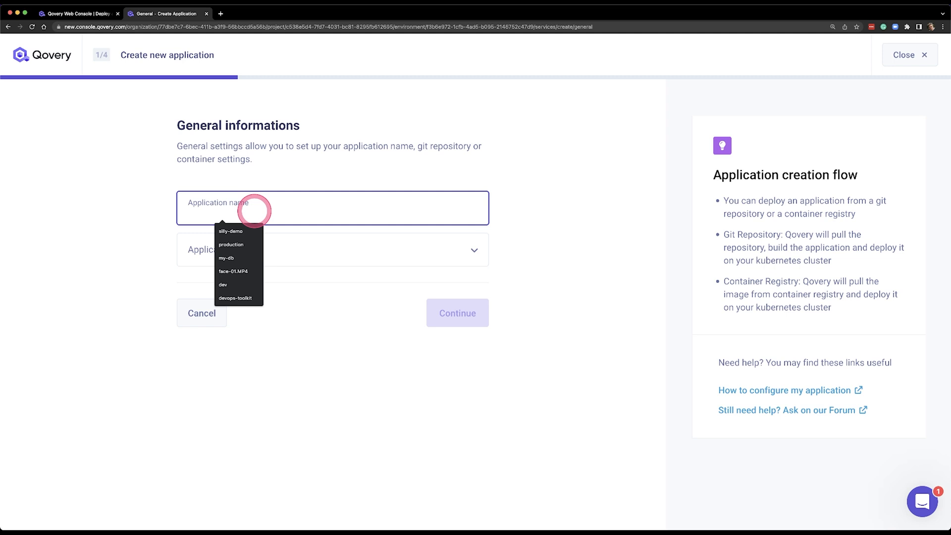
{"action": "type", "text": "silly-demo"}
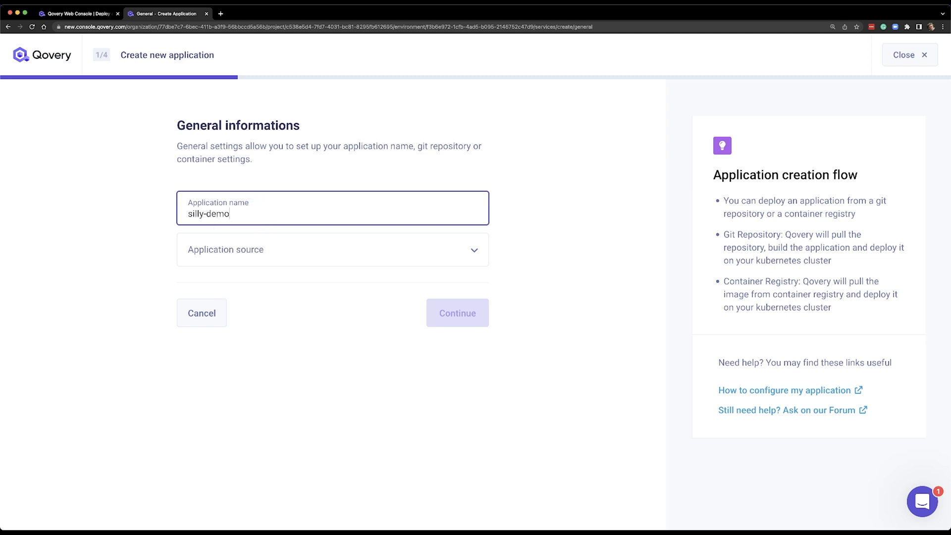
{"action": "key", "text": "Tab"}
{"action": "left_click", "coordinate": [252, 243]}
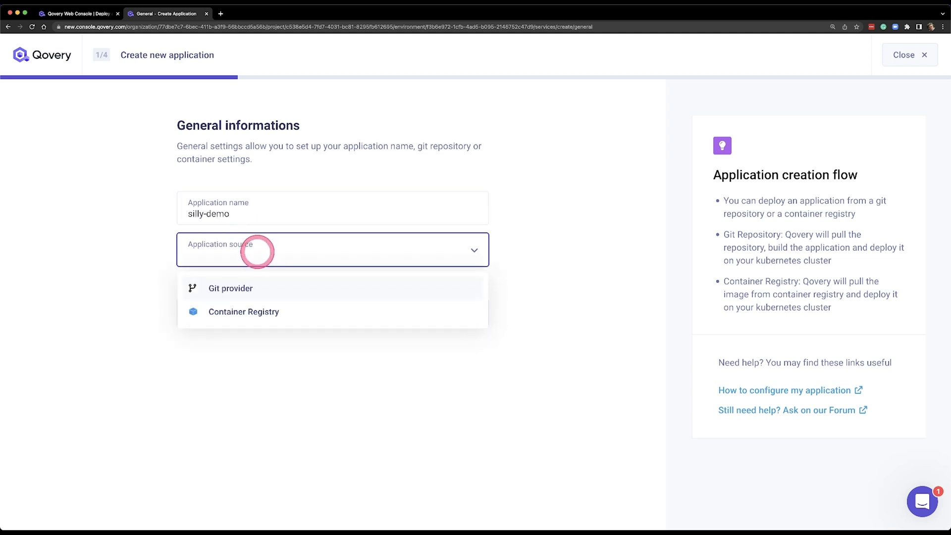